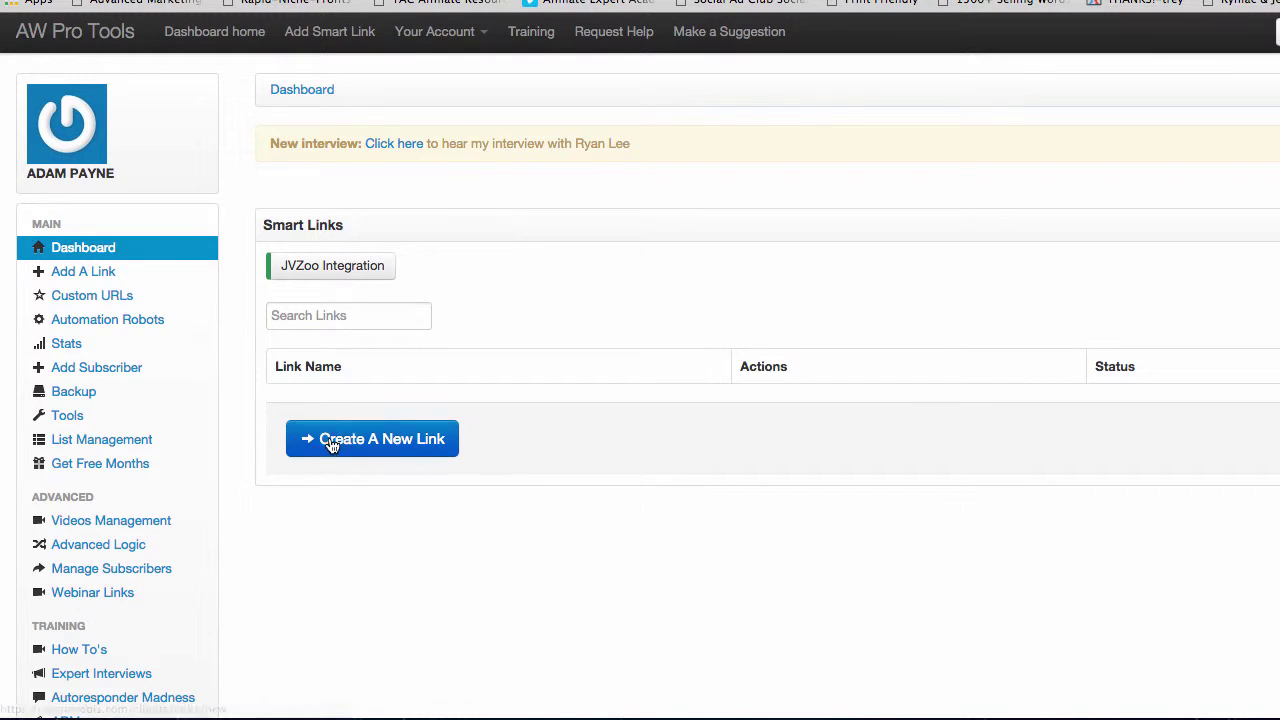
Step: Create a new Smart Link and name it "Facebook Interested"
click(391, 447)
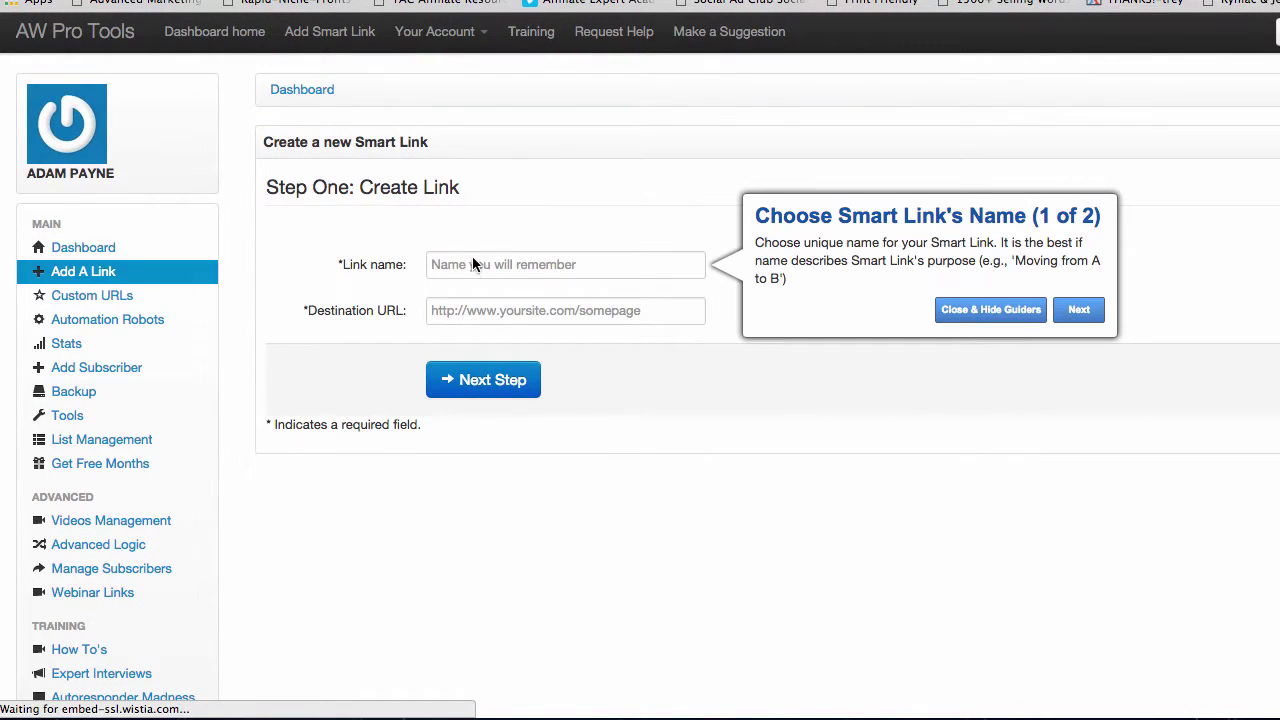
click(470, 264)
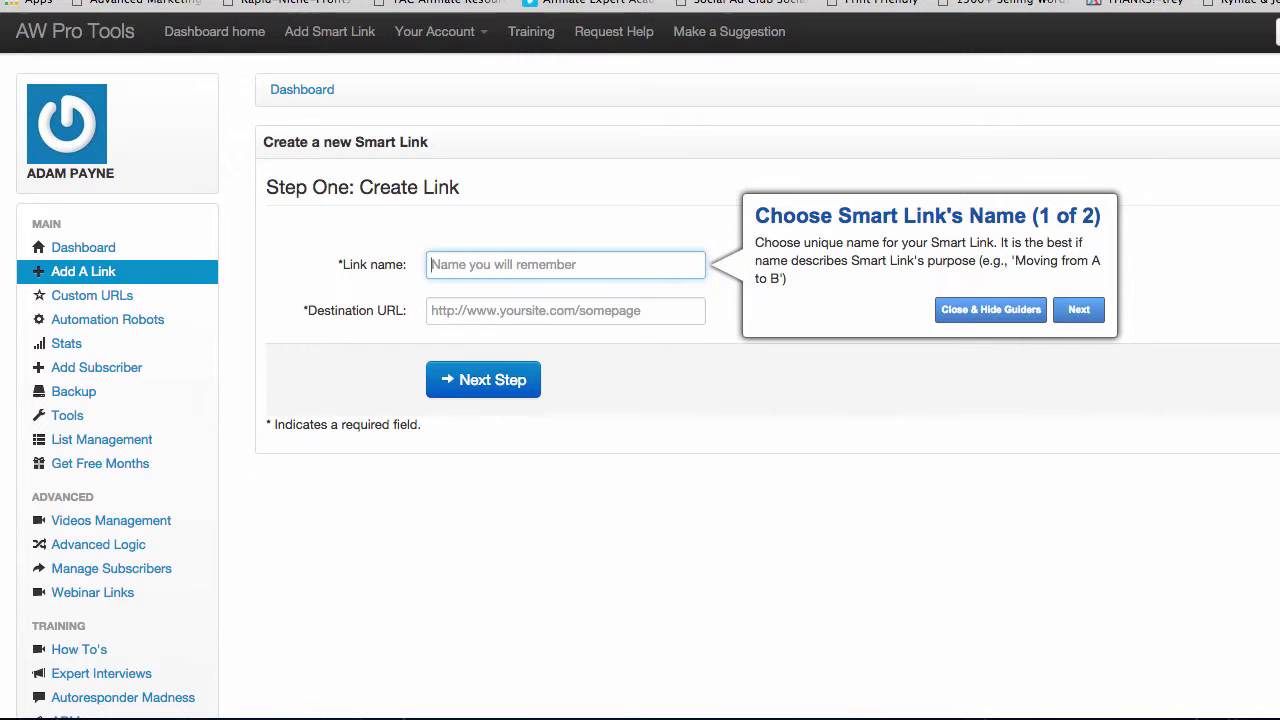
text(FAcebook)
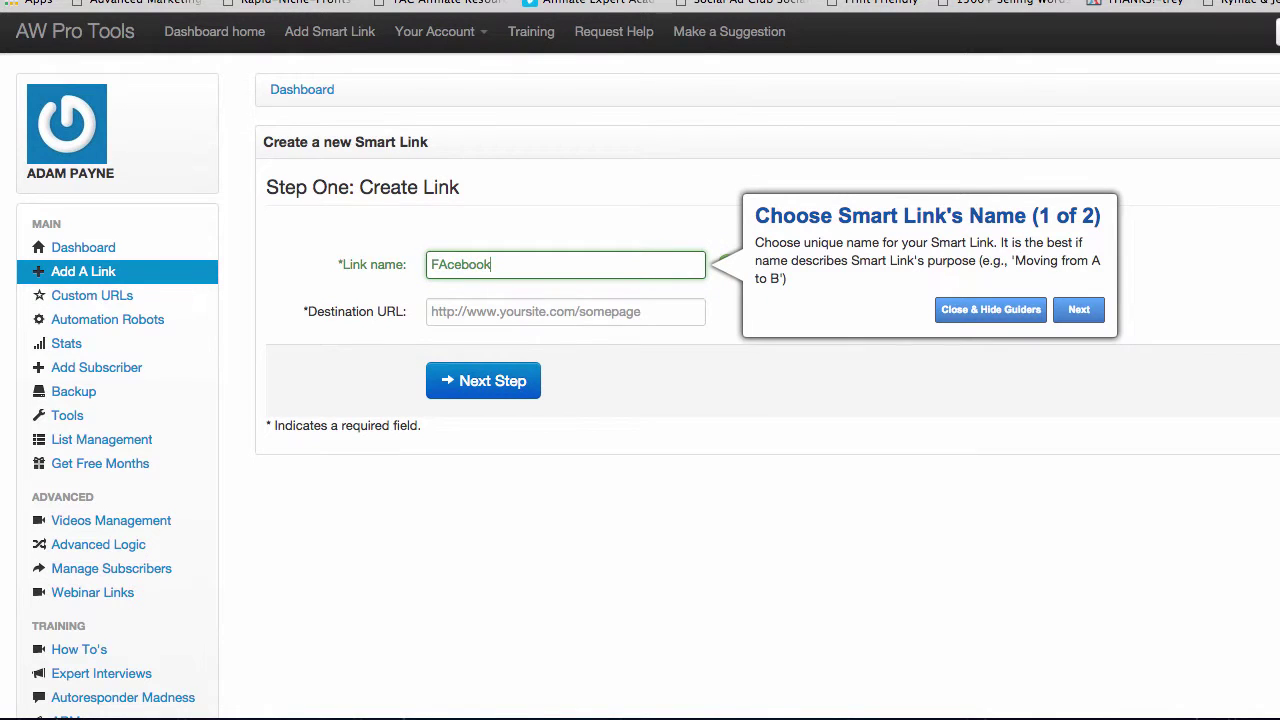
text( Interested)
click(451, 265)
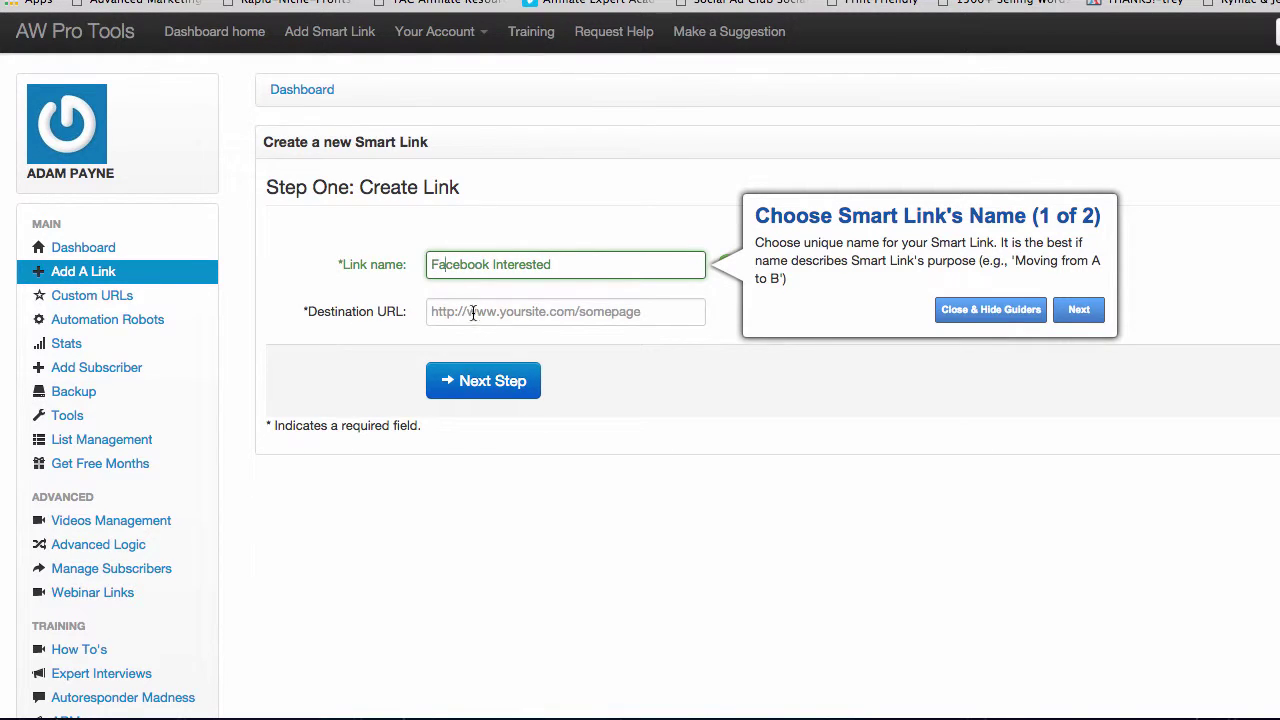
click(655, 312)
text(htt://)
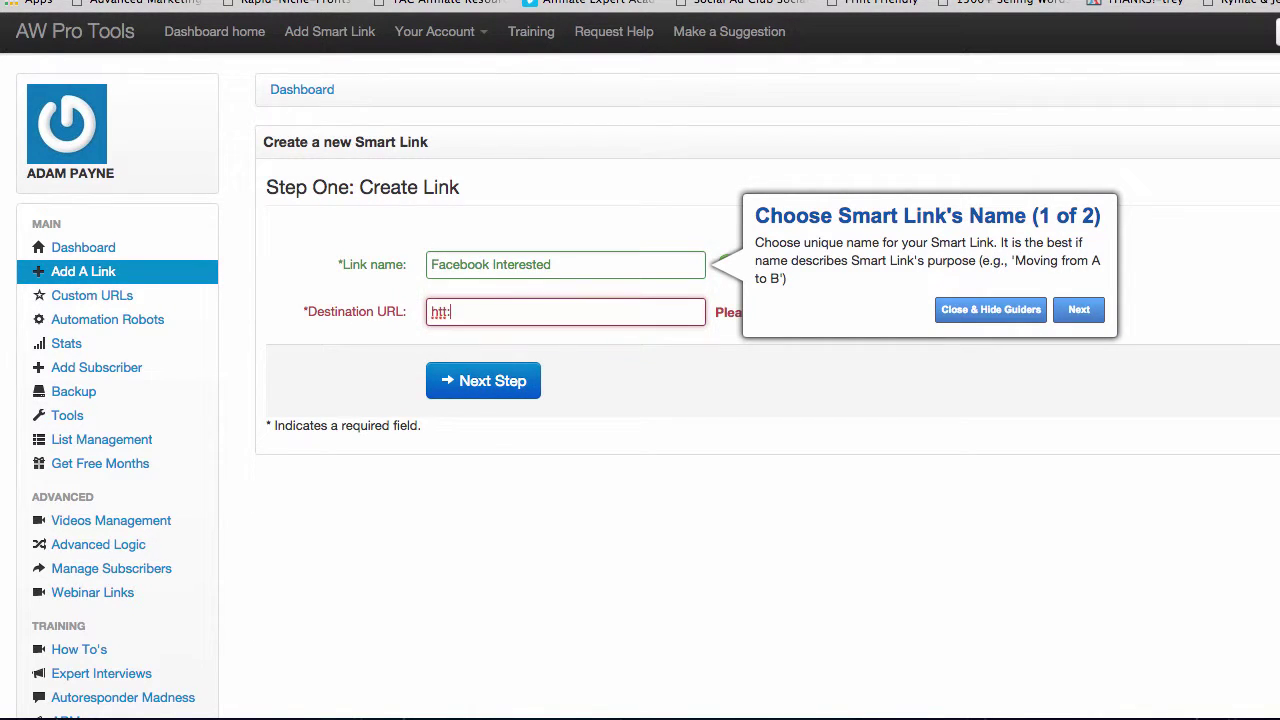
key(BackSpace)
key(BackSpace)
key(BackSpace)
text(p://beerswithadam.com)
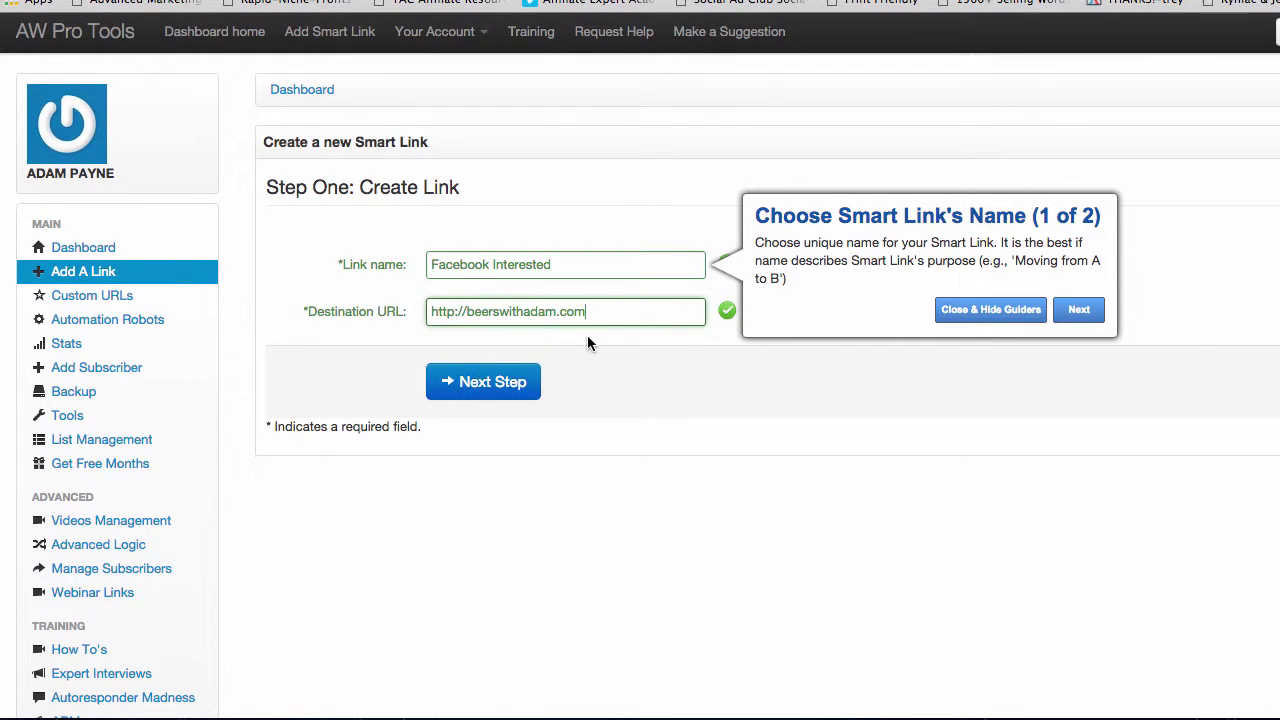
click(469, 393)
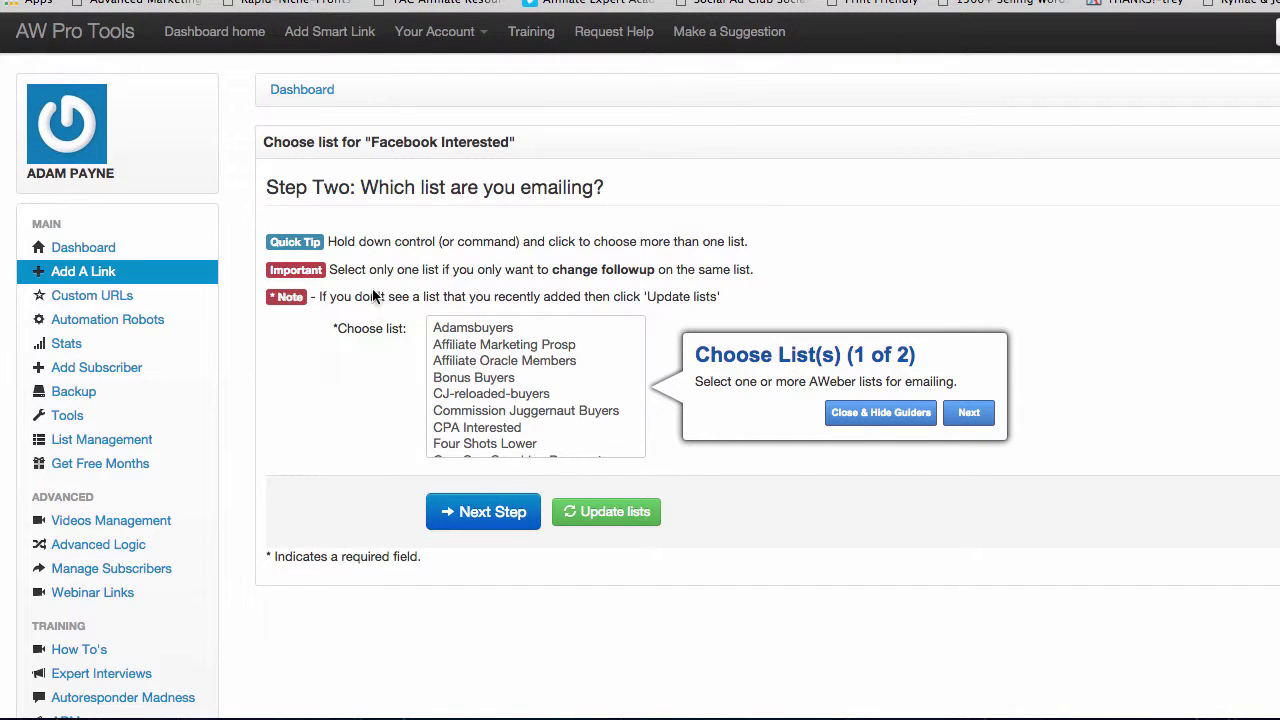
Step: Choose CPA Interested as the list being emailed and continue to the action selection
scroll(498, 431, down, 3)
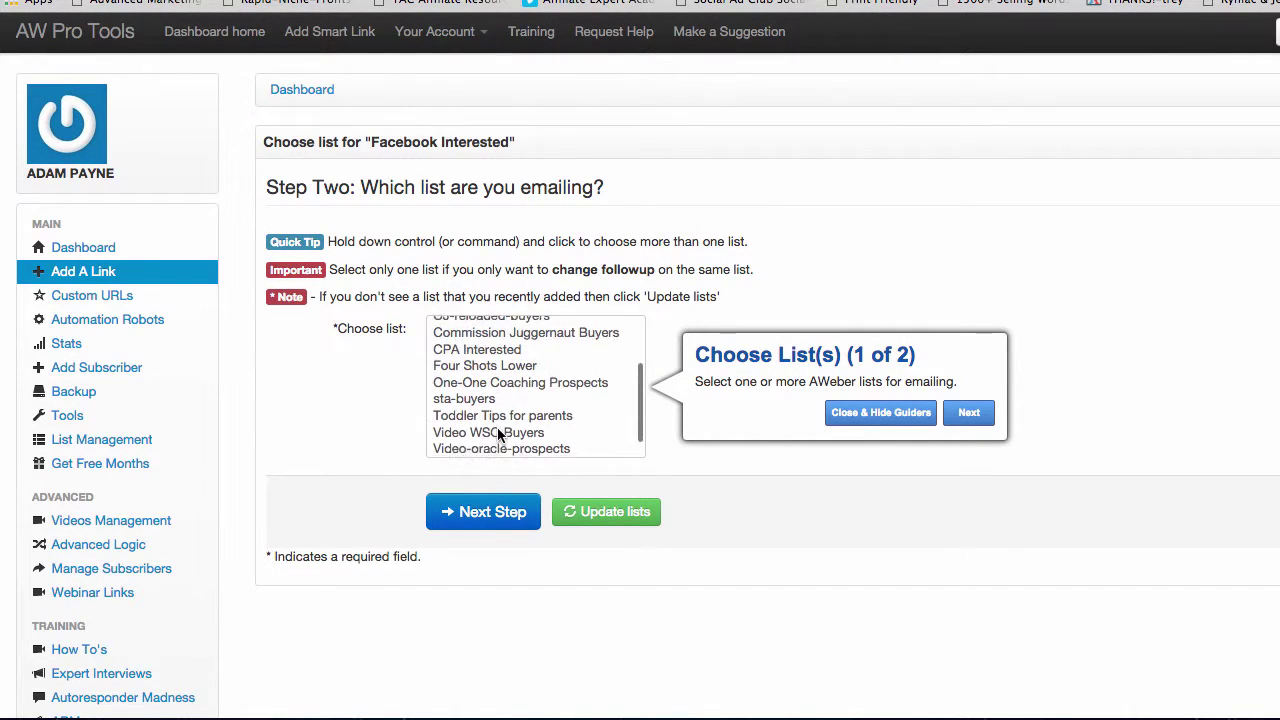
scroll(498, 431, up, 3)
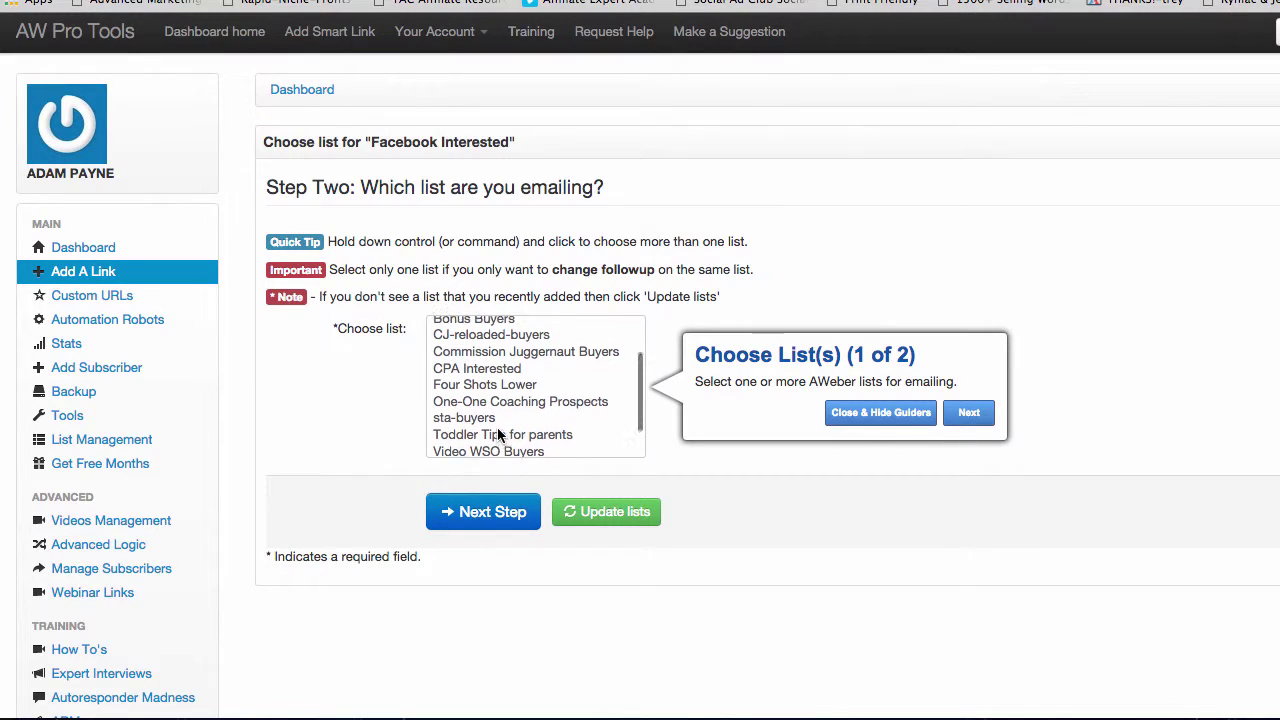
click(498, 431)
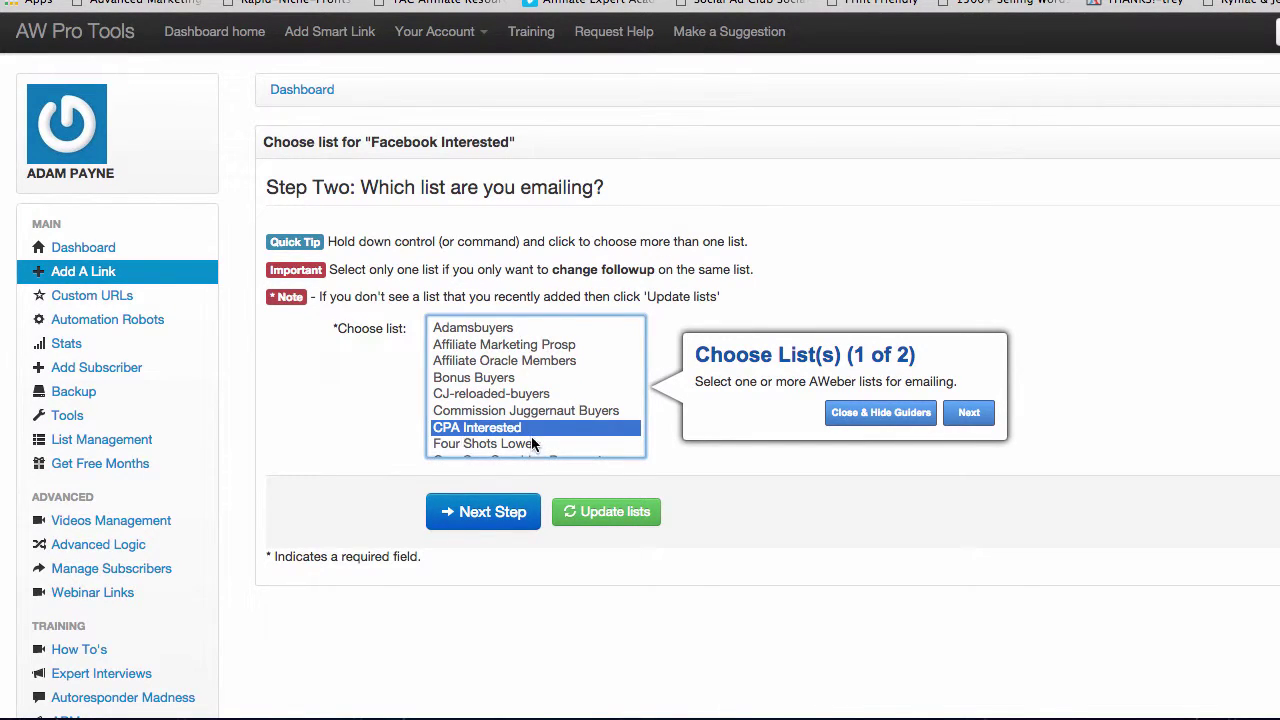
click(484, 515)
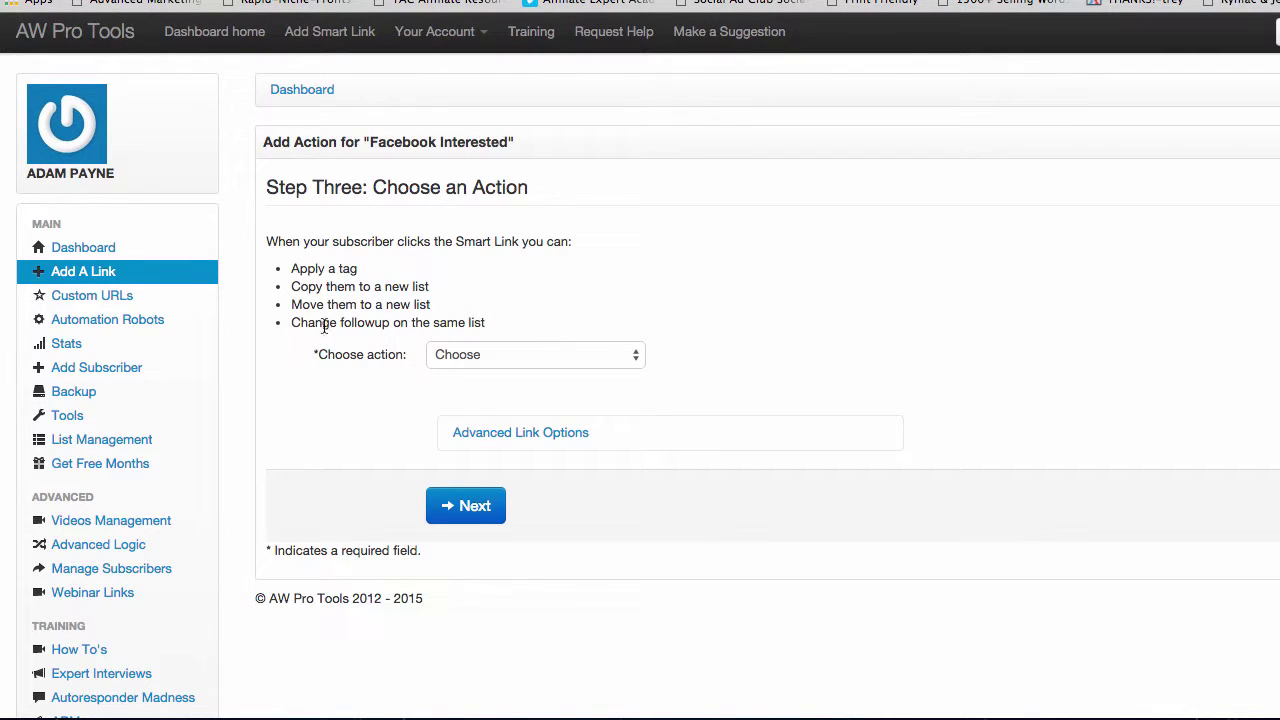
Step: Set the link's action to add a tag and enter FB as the tag to apply
click(476, 358)
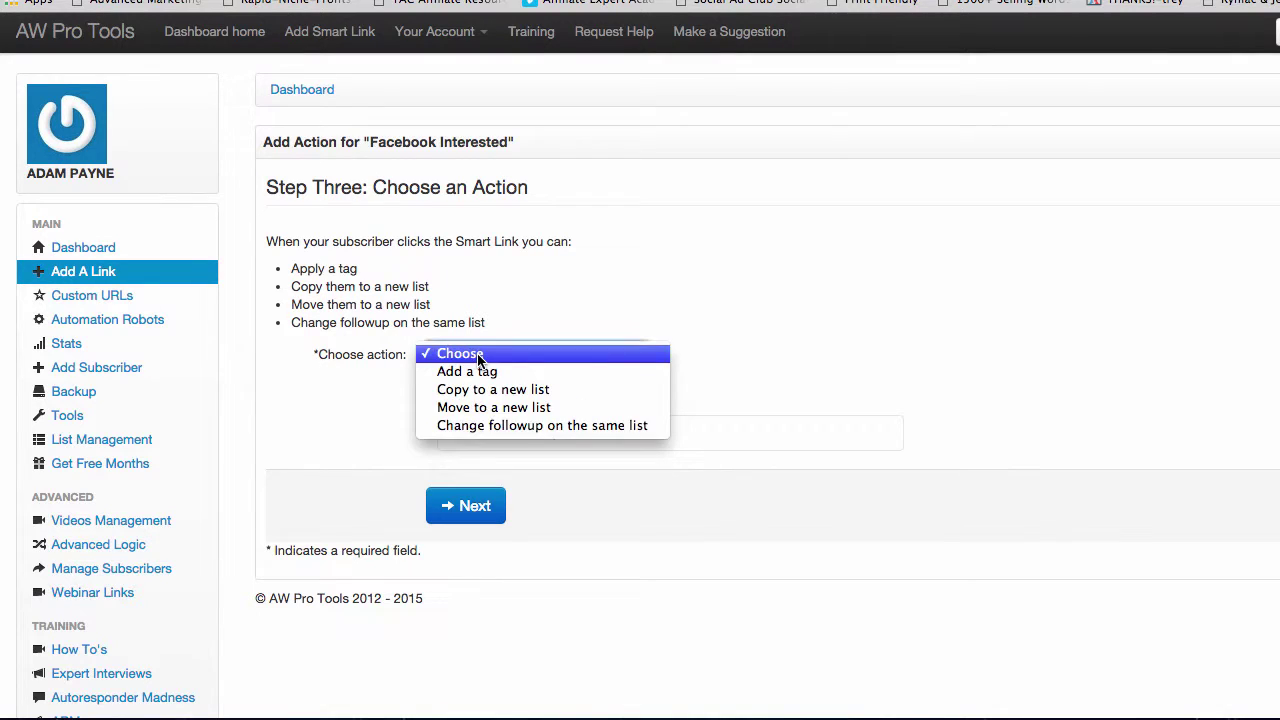
key(Escape)
click(479, 372)
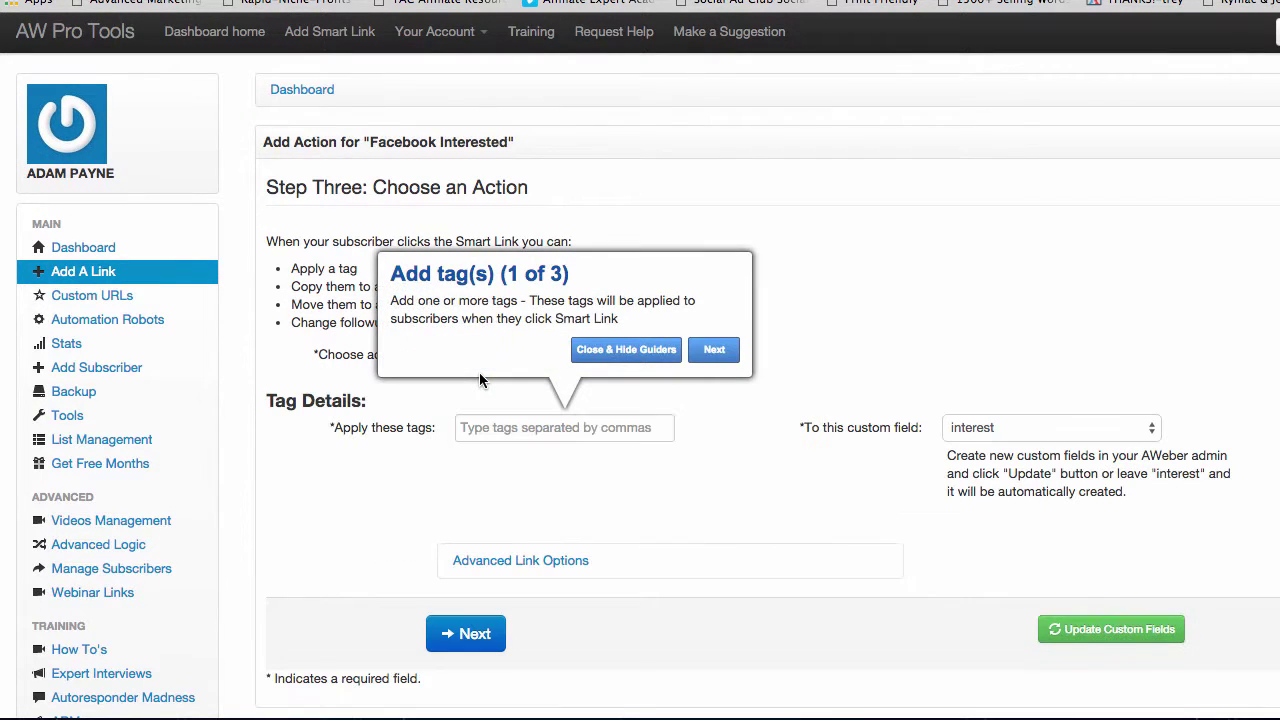
click(483, 427)
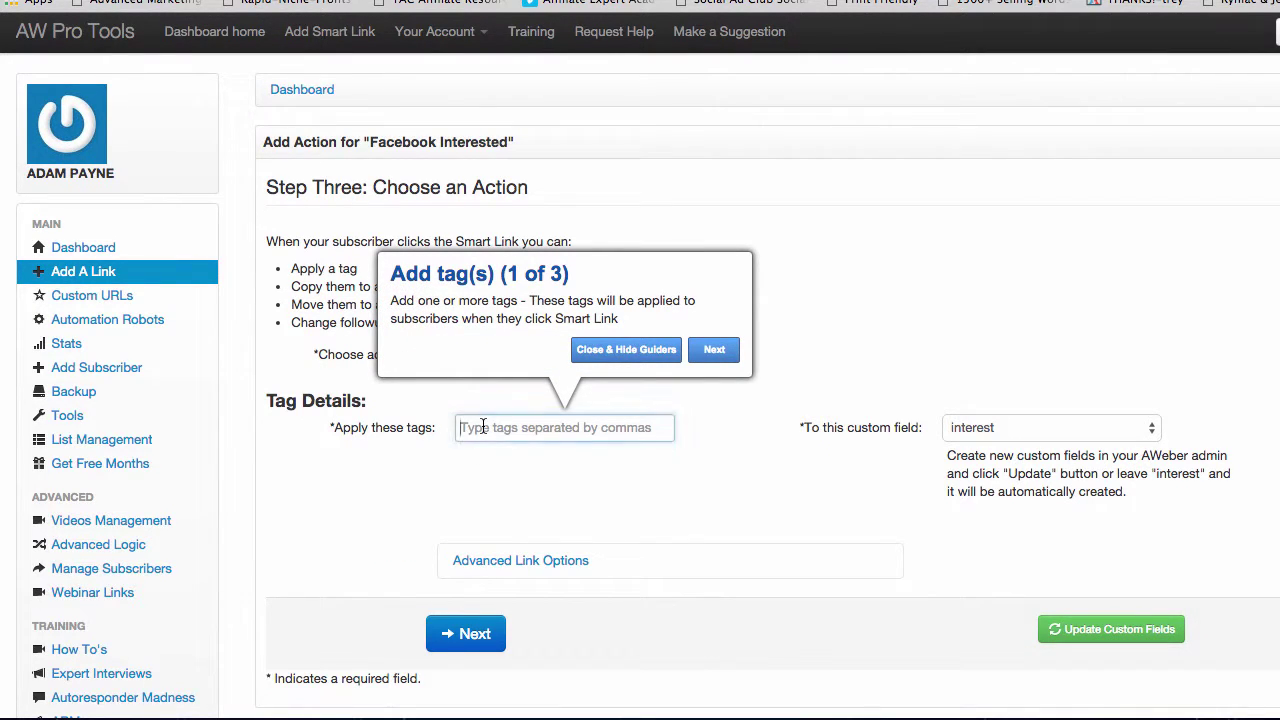
text(FB)
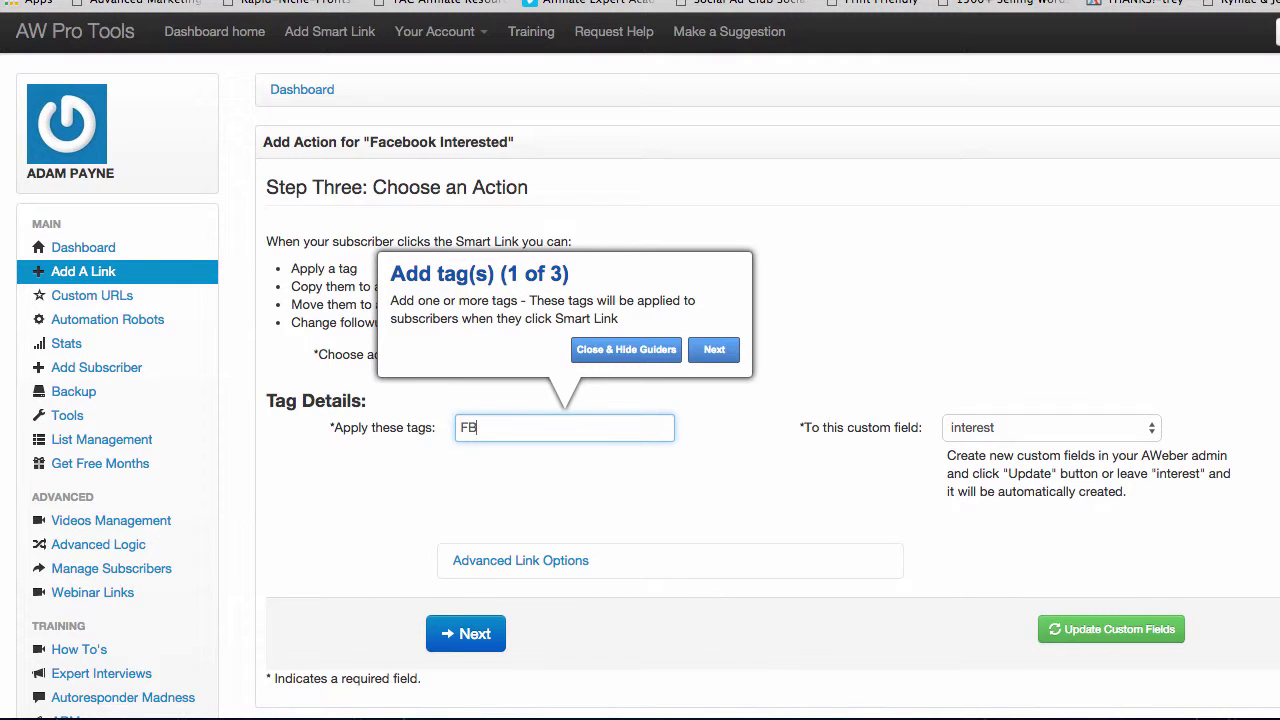
Step: Expand the advanced link options, leave them empty, and finish the Smart Link, closing and hiding the tag guiders
click(714, 556)
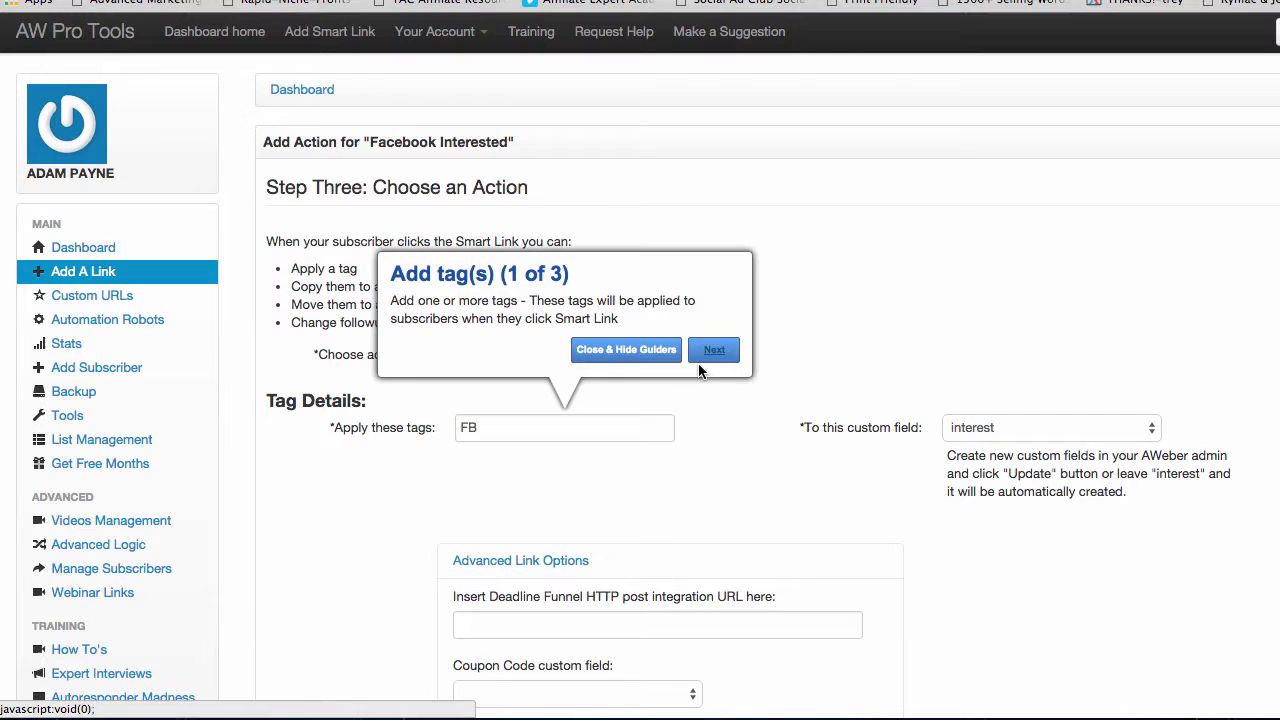
scroll(728, 478, down, 1)
scroll(728, 474, down, 5)
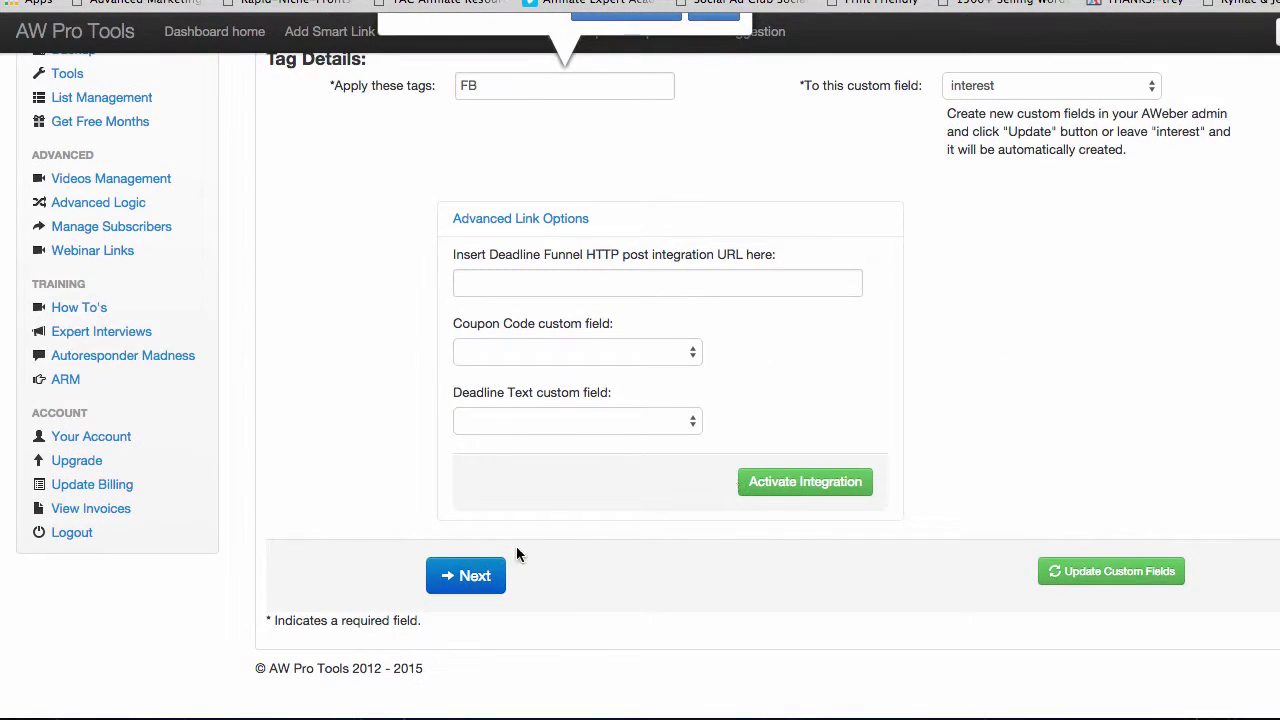
click(485, 578)
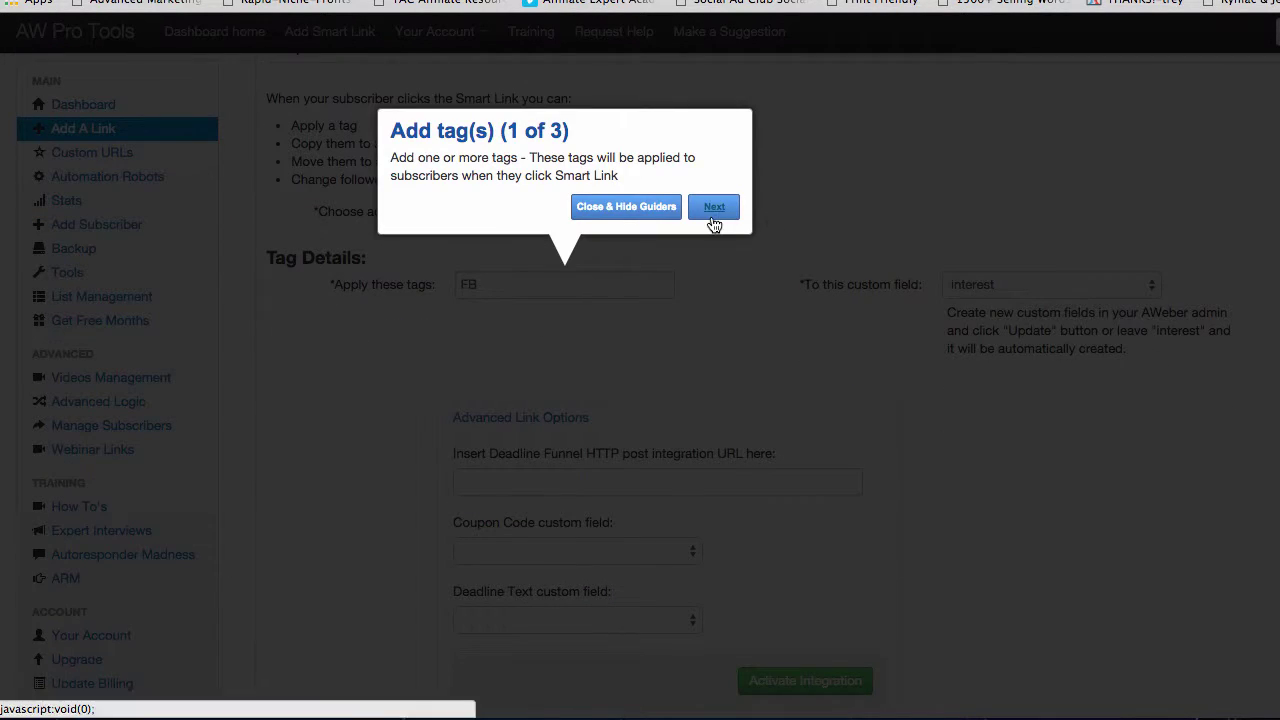
click(609, 209)
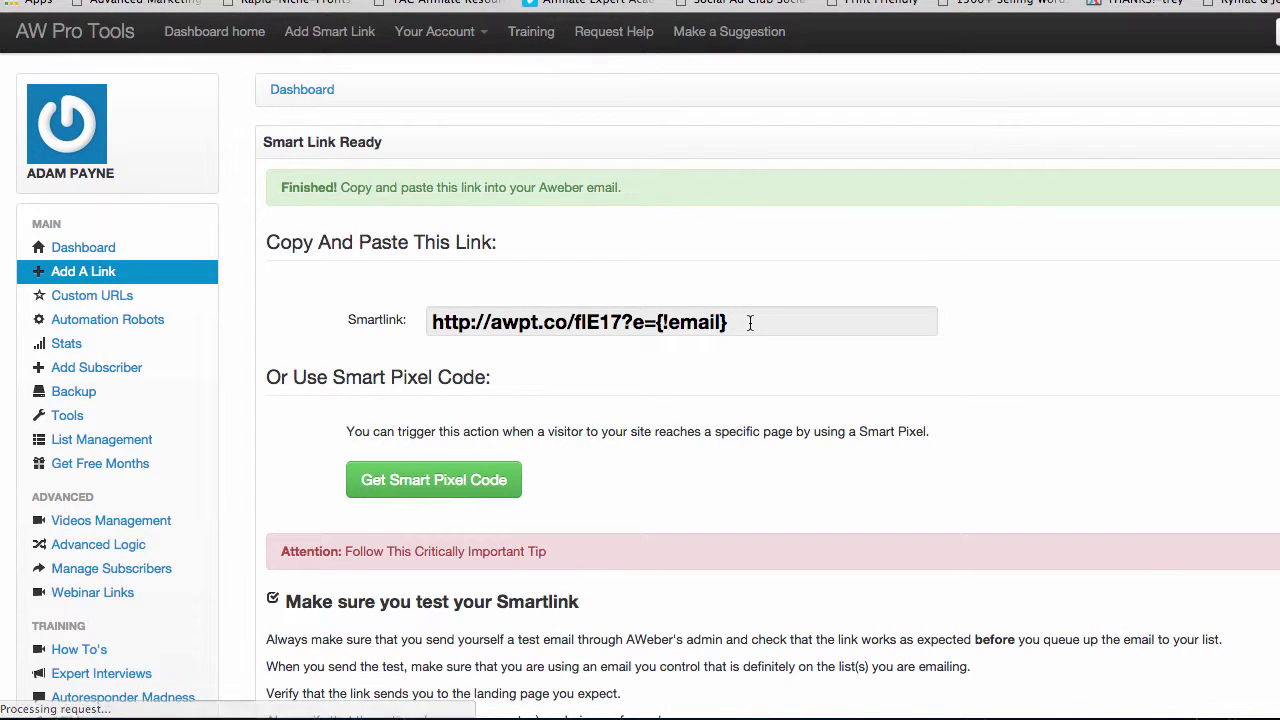
Step: Open the Expert Interviews training page and look through the available interviews and their resources
scroll(739, 522, up, 1)
scroll(738, 400, down, 1)
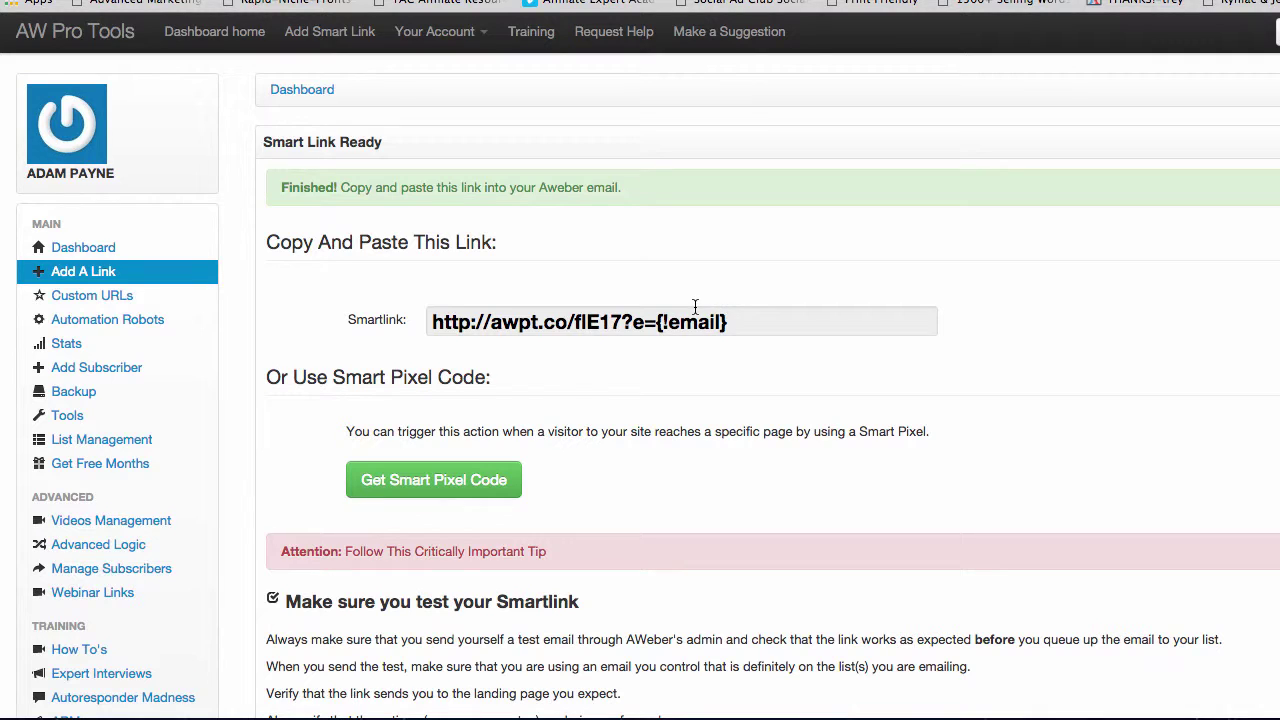
scroll(132, 493, down, 3)
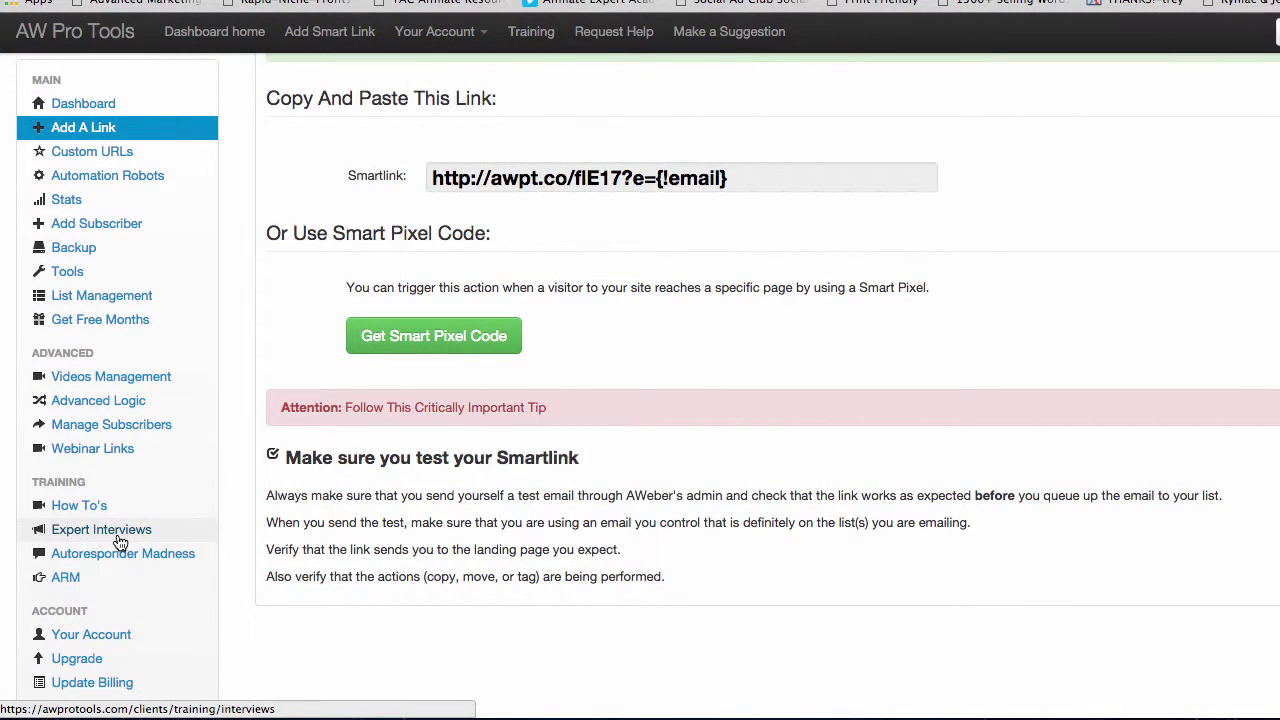
click(120, 541)
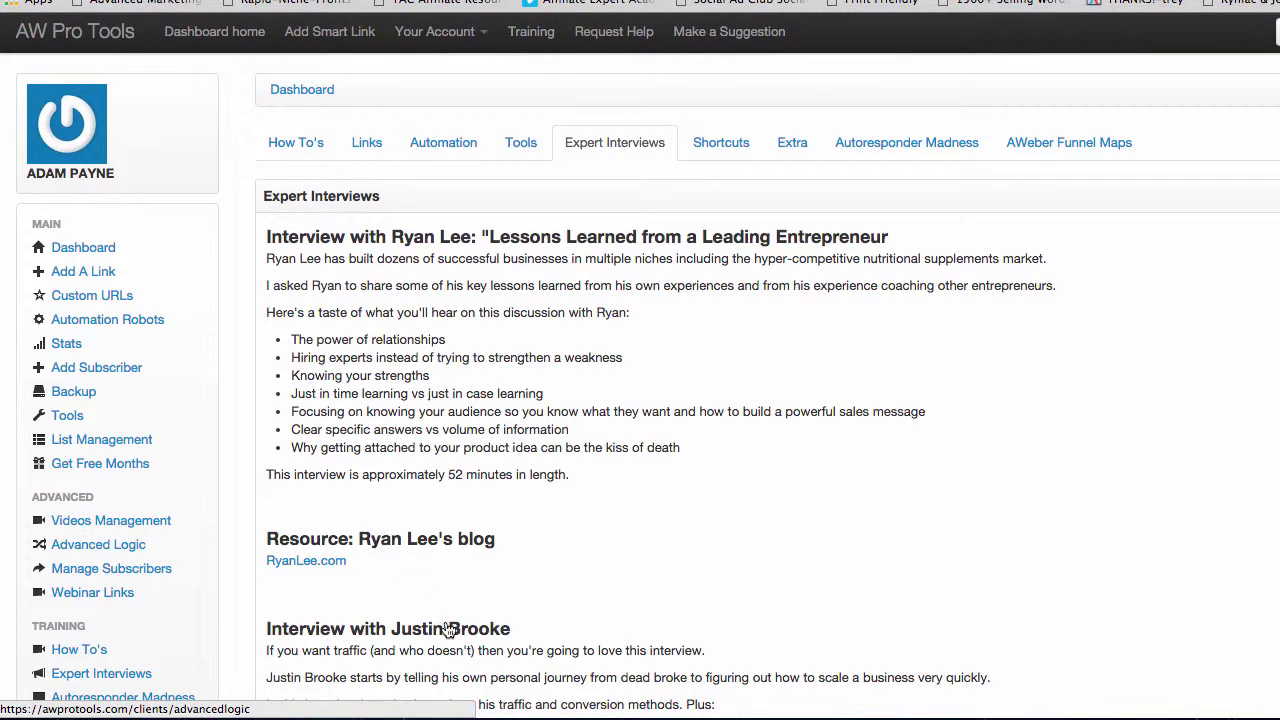
scroll(710, 396, down, 5)
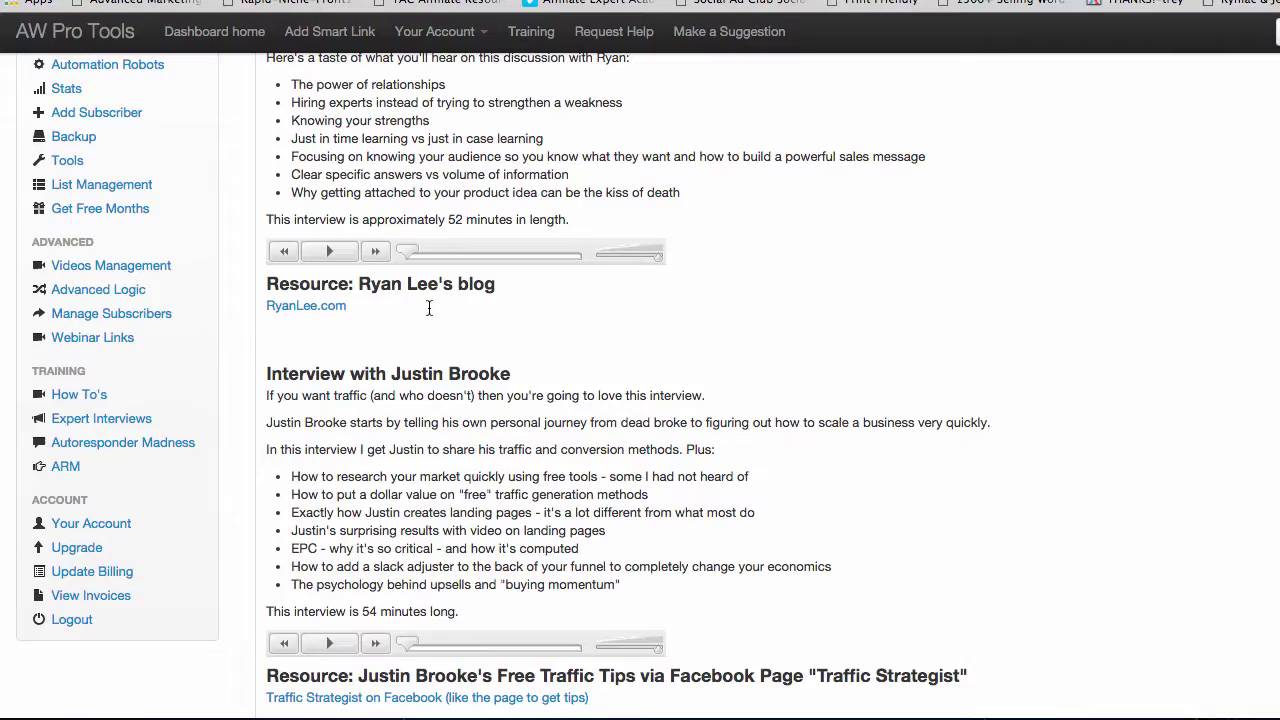
scroll(611, 320, up, 6)
scroll(611, 320, down, 4)
scroll(611, 314, down, 12)
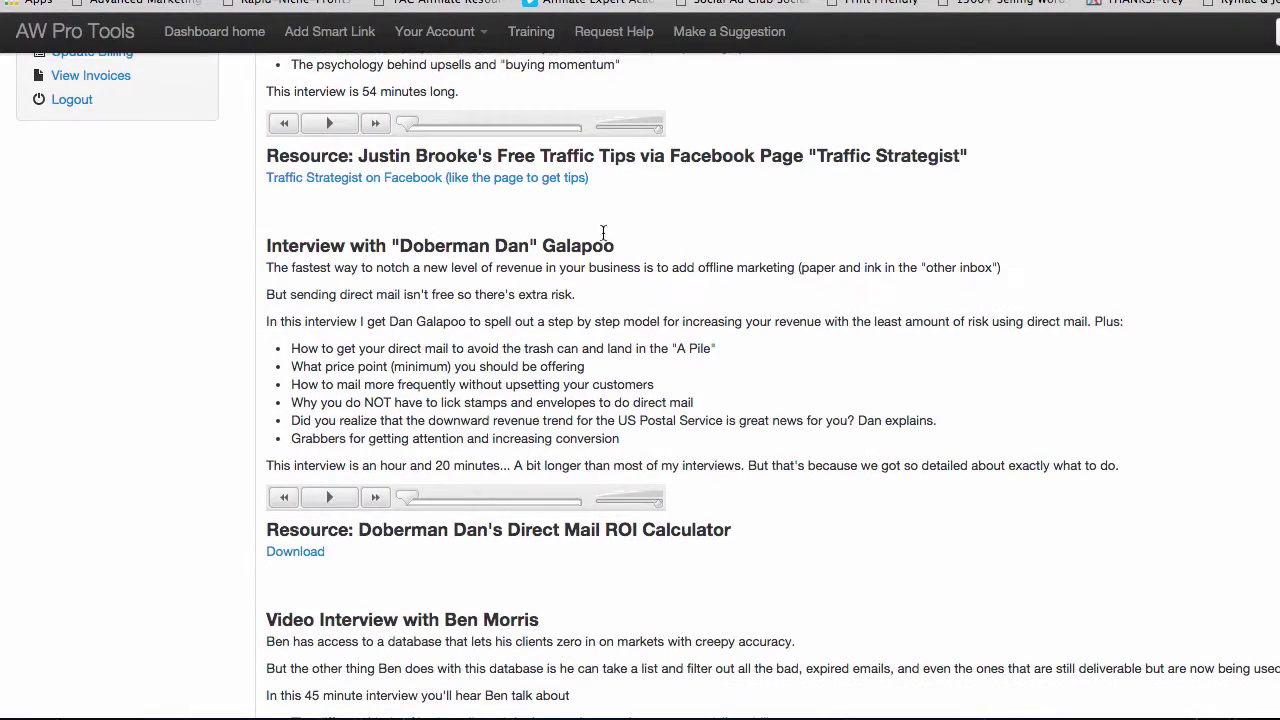
scroll(560, 367, down, 7)
scroll(560, 367, down, 14)
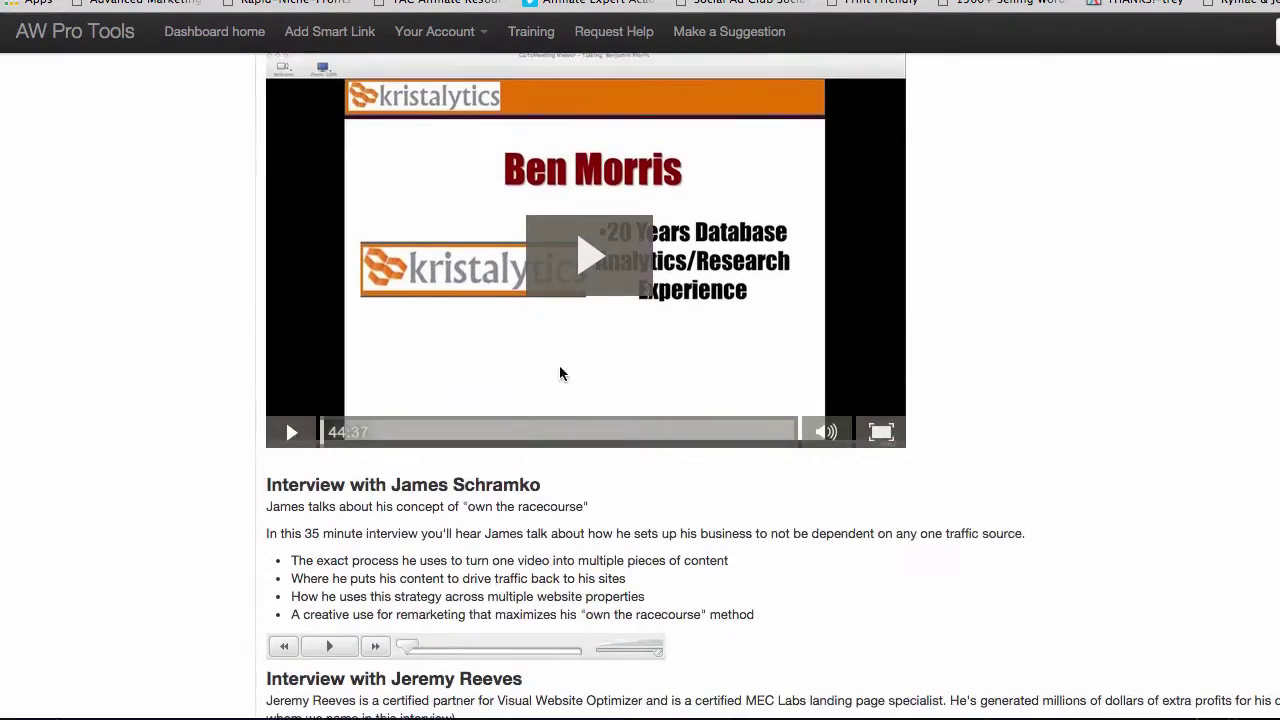
scroll(647, 521, down, 14)
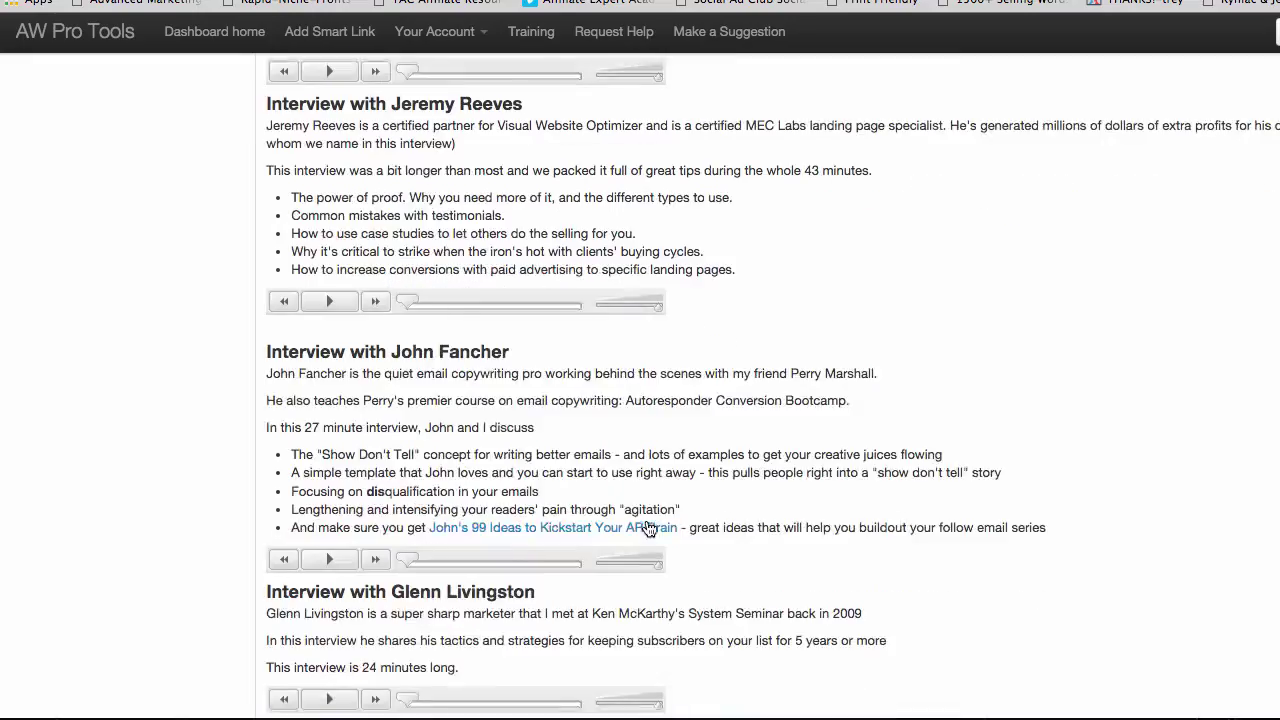
scroll(647, 521, up, 10)
scroll(647, 521, down, 7)
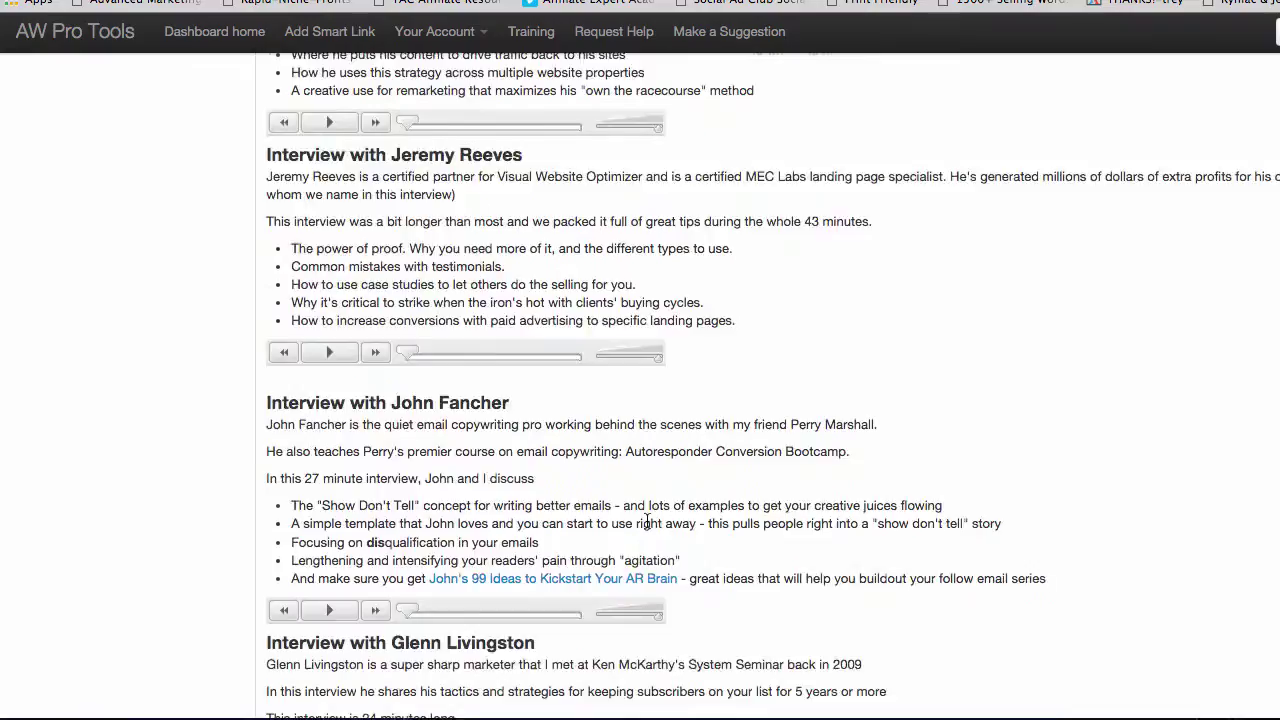
scroll(809, 472, up, 11)
scroll(809, 472, up, 20)
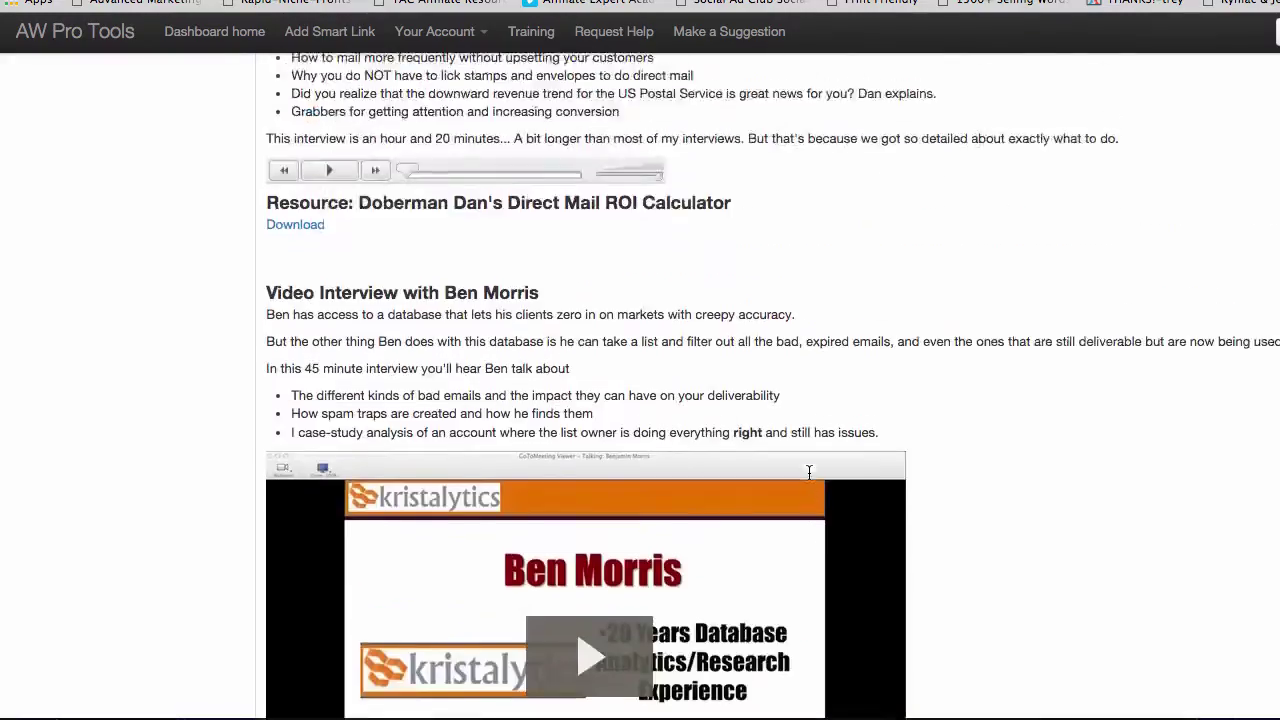
scroll(809, 472, up, 3)
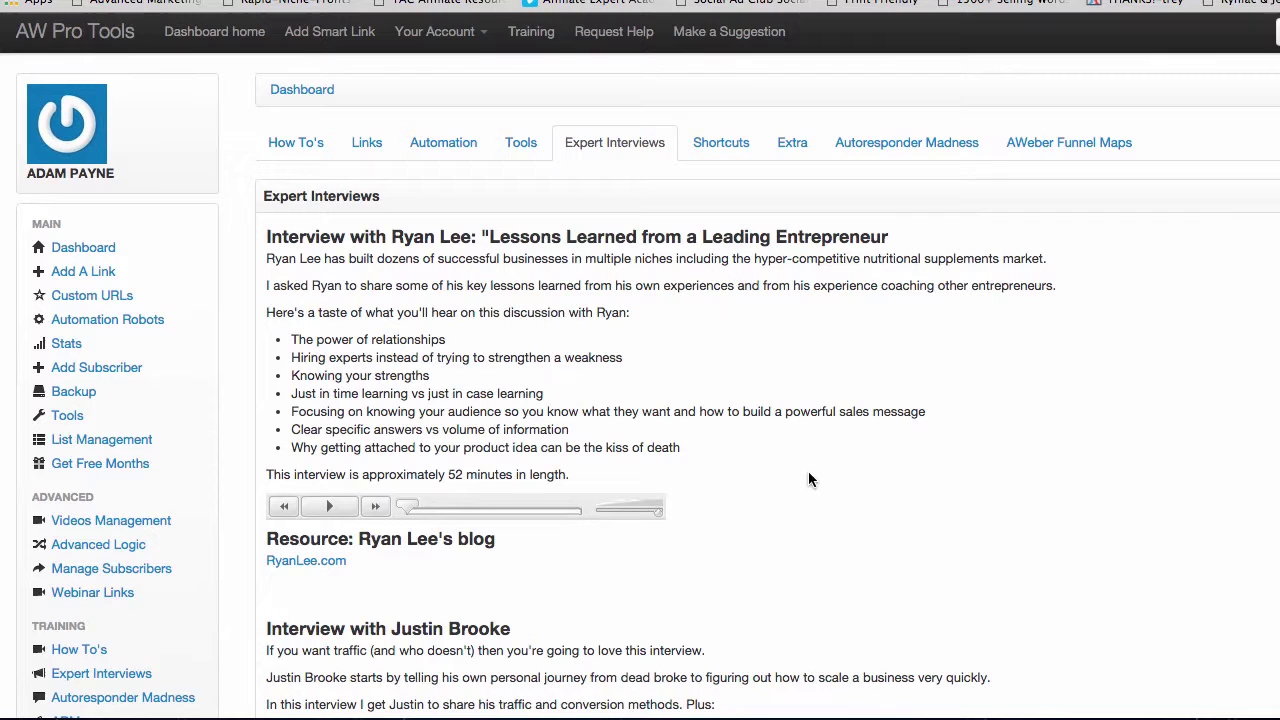
scroll(1036, 472, up, 1)
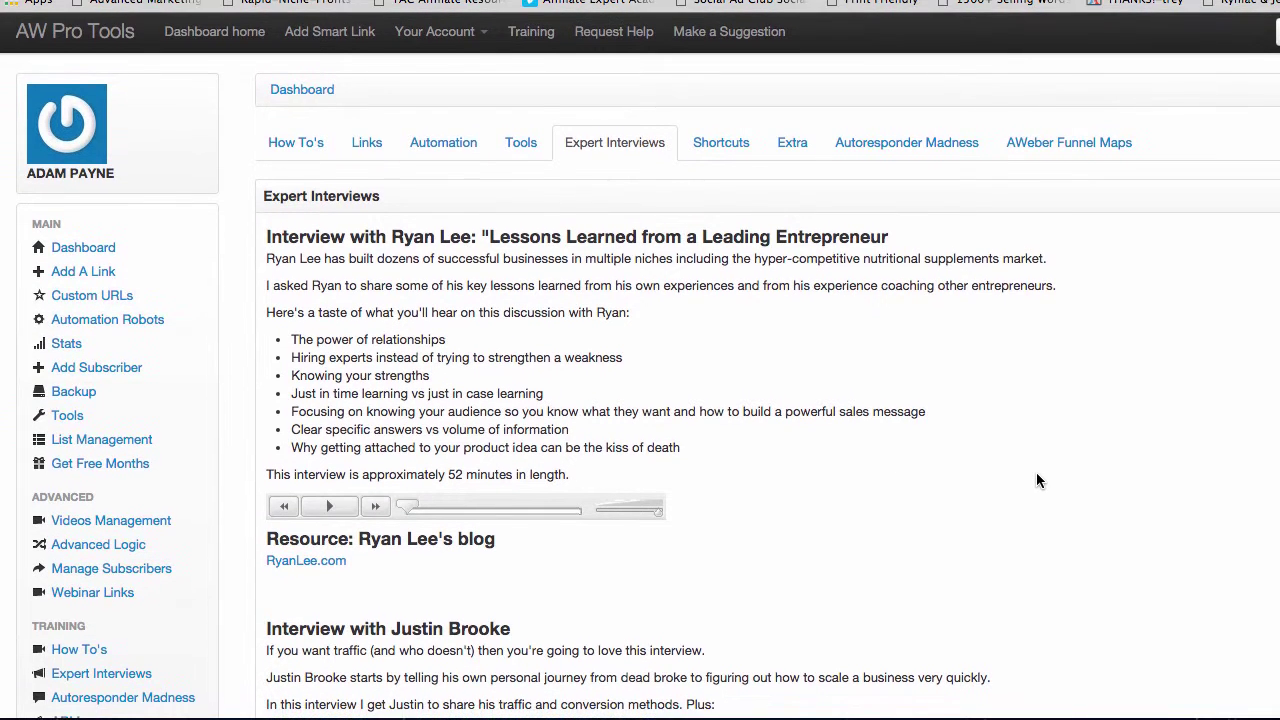